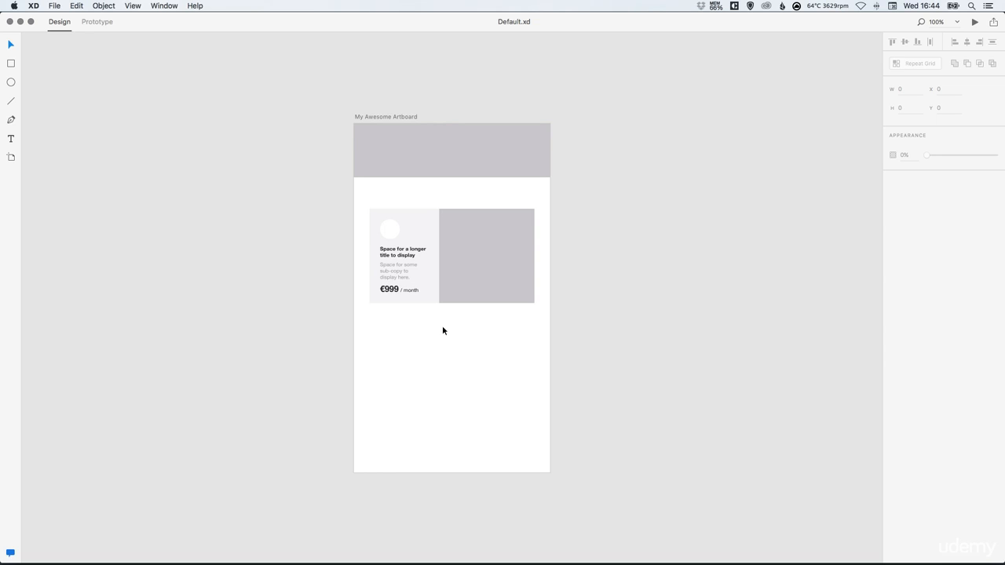
Add a border to the header rectangle at the artboard's top and set its colour to hex 432594
click(456, 147)
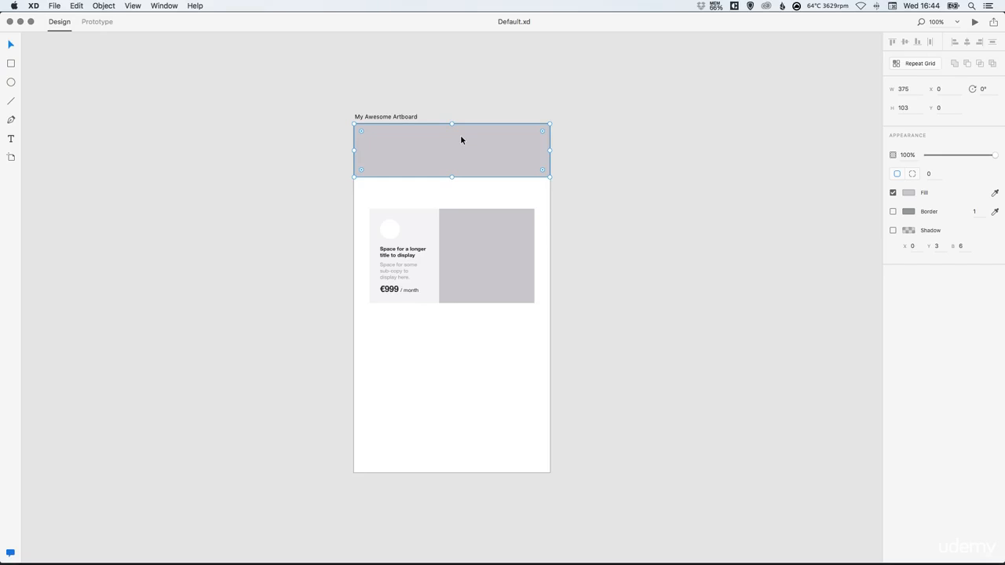
key(super+plus)
key(space)
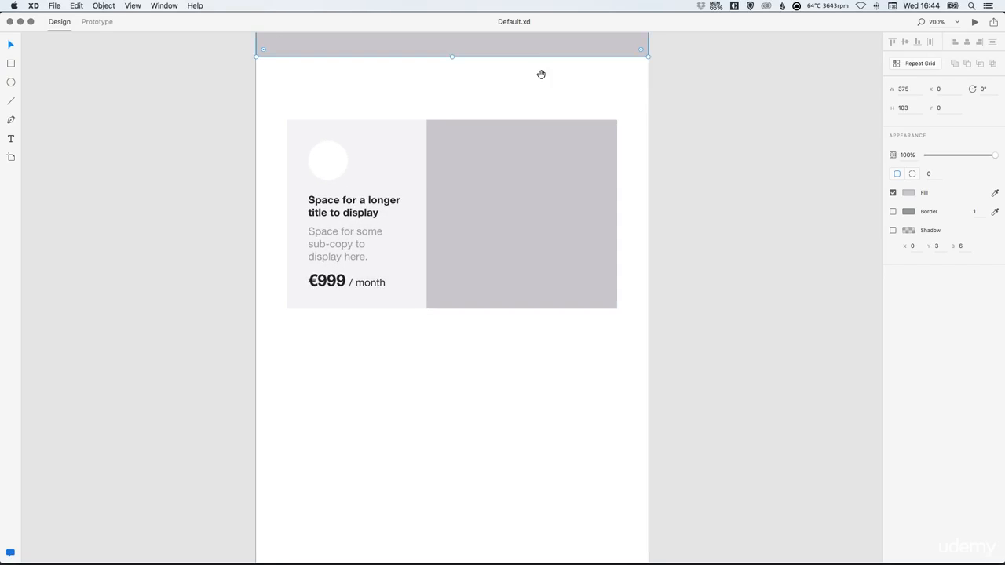
drag(564, 136, 580, 307)
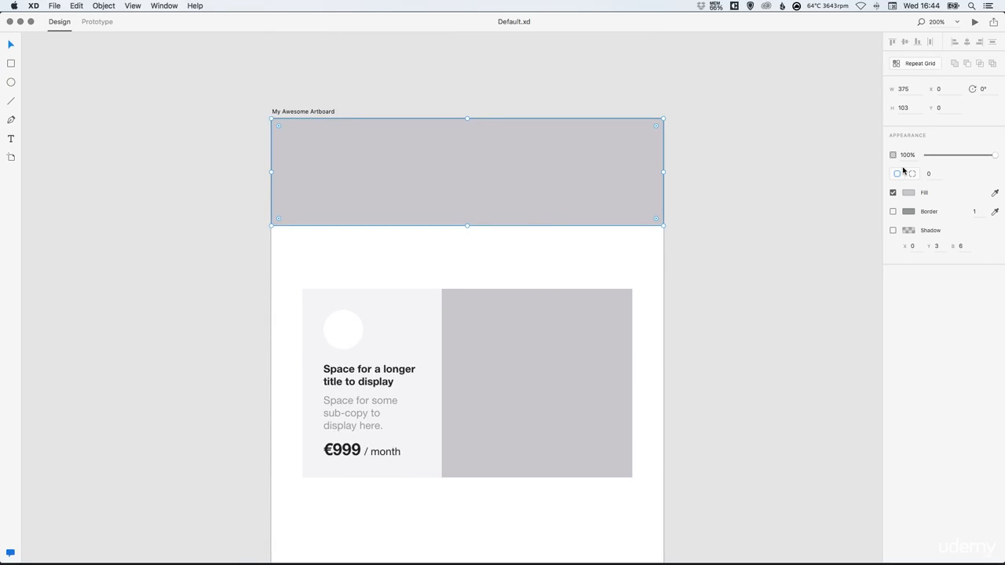
click(892, 213)
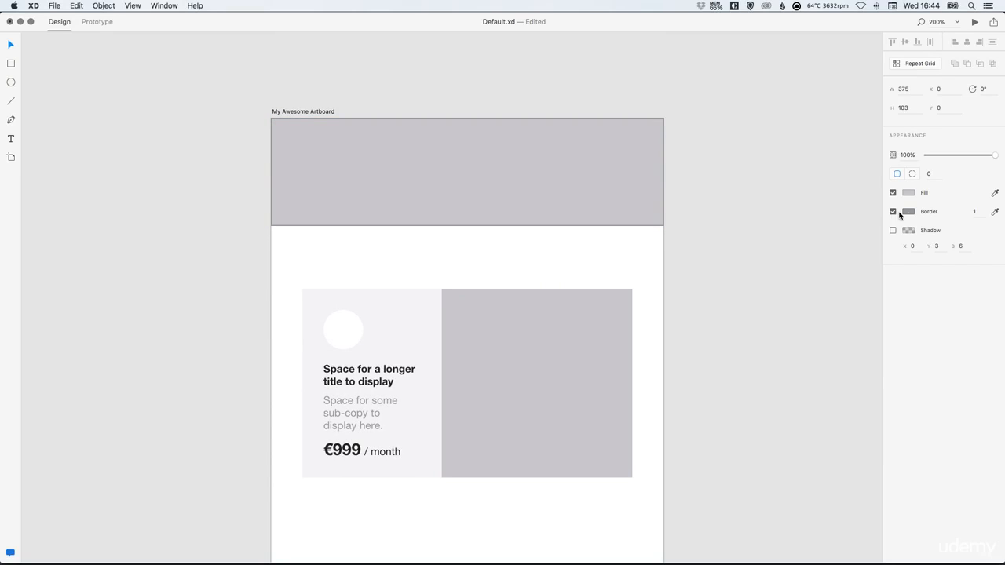
click(908, 212)
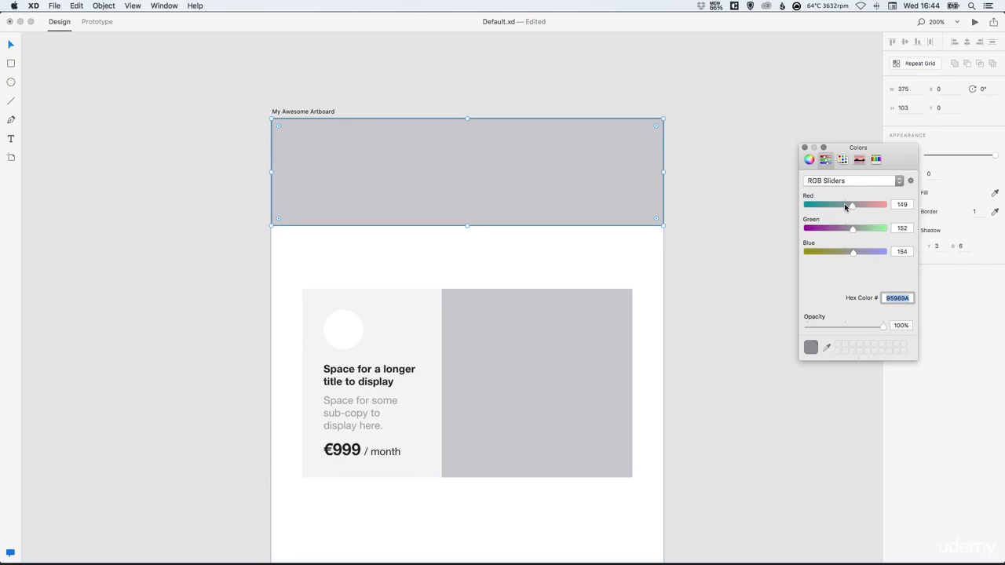
drag(851, 206, 851, 253)
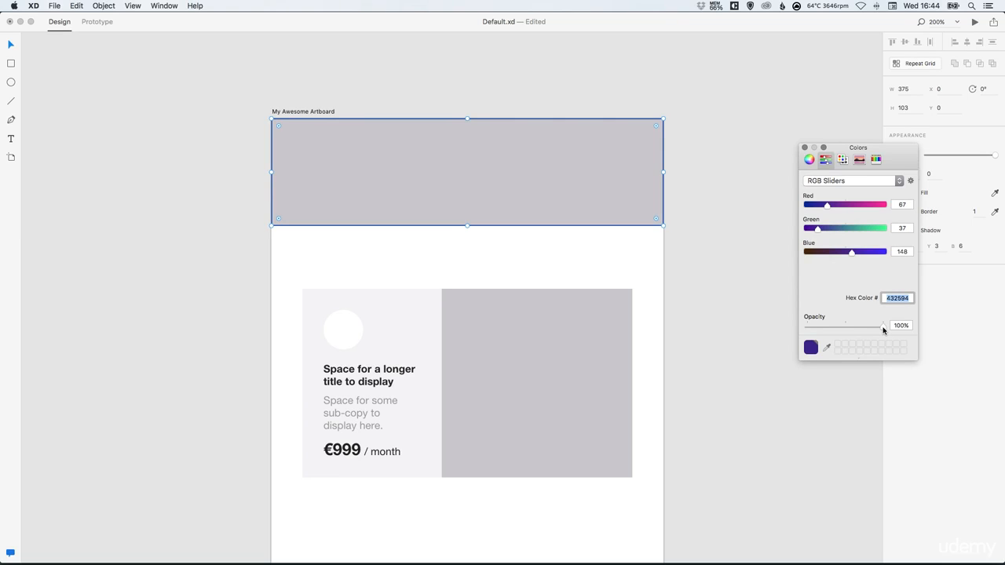
mouse_move(882, 330)
mouse_down()
mouse_move(799, 328)
mouse_move(882, 329)
mouse_up()
click(804, 148)
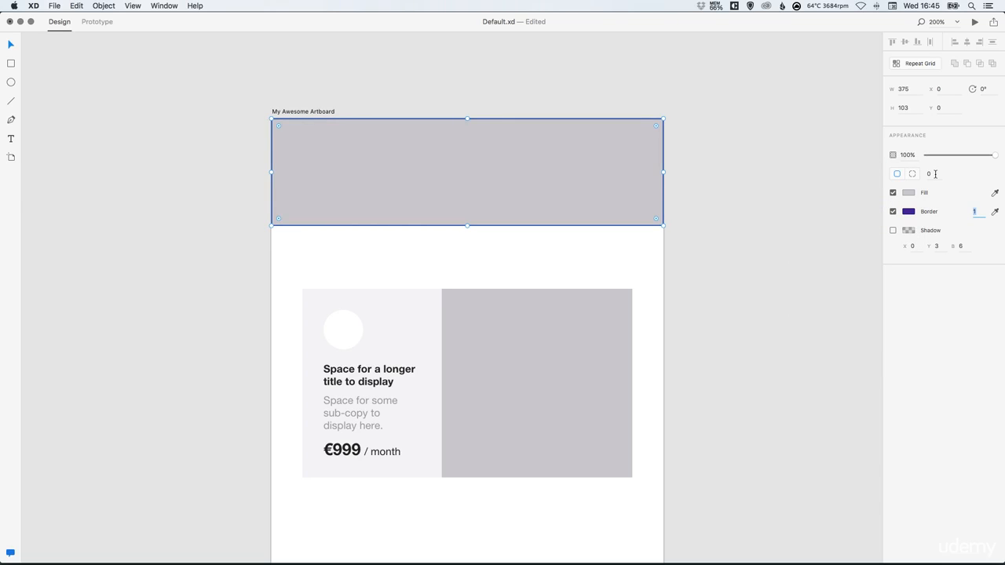
Try a border width of 6 on the header rectangle and turn the border off
text(6)
key(Return)
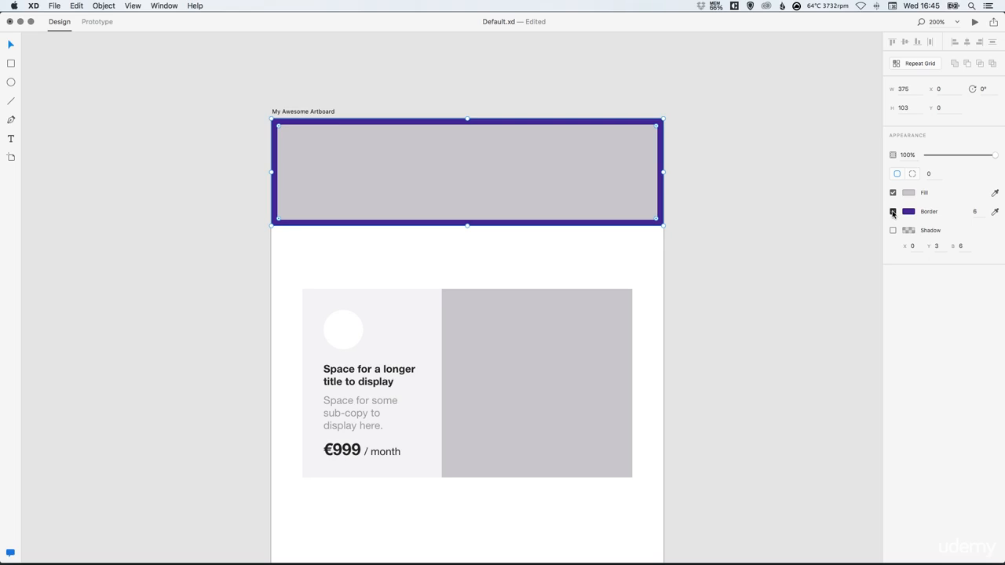
click(893, 211)
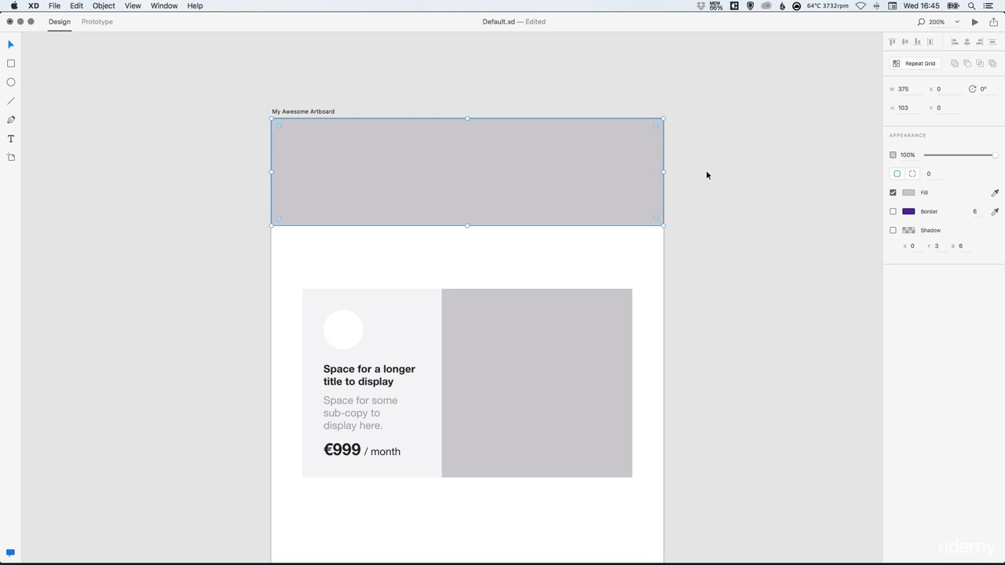
Set the header rectangle's fill colour to hex 3DA8FF
click(909, 193)
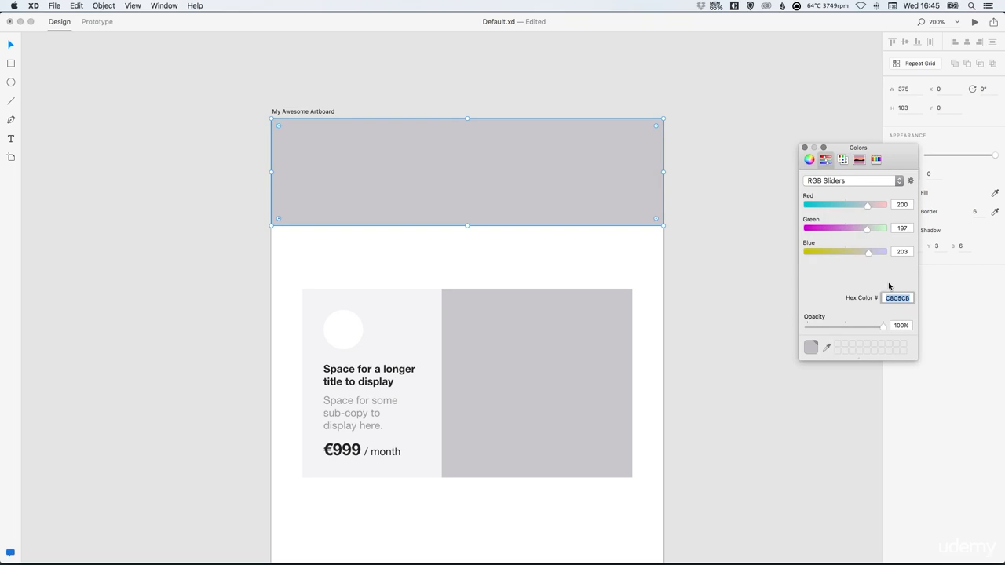
text(3DA8FF)
key(Return)
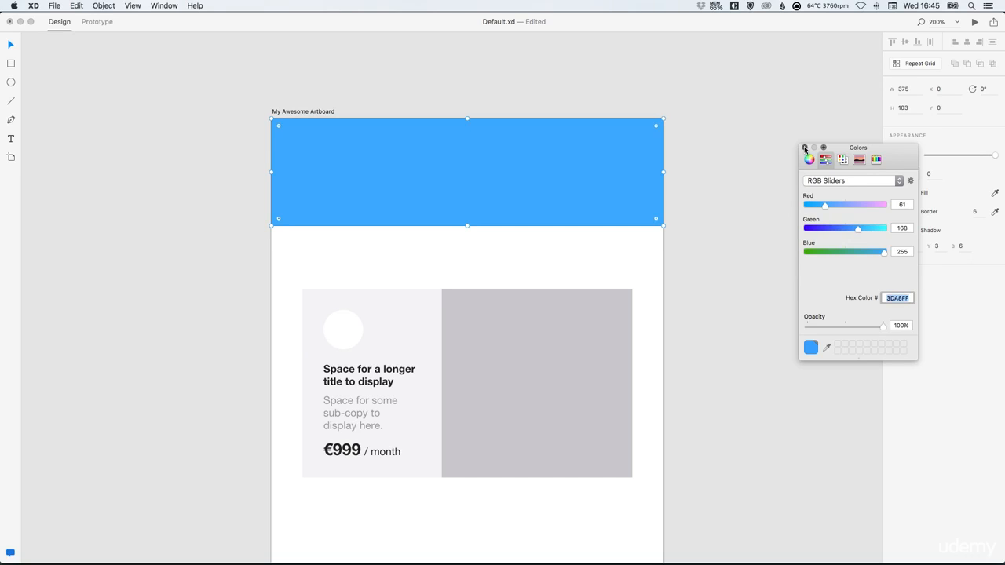
click(804, 147)
Set the fill of the artboard "My Awesome Artboard" to hex ECF2F3
scroll(725, 223, down, 3)
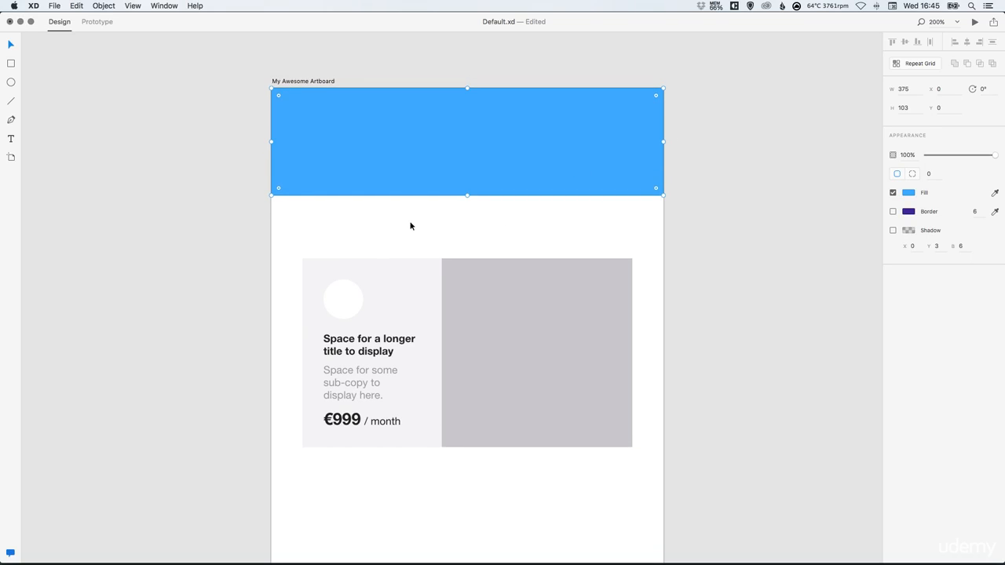
click(285, 83)
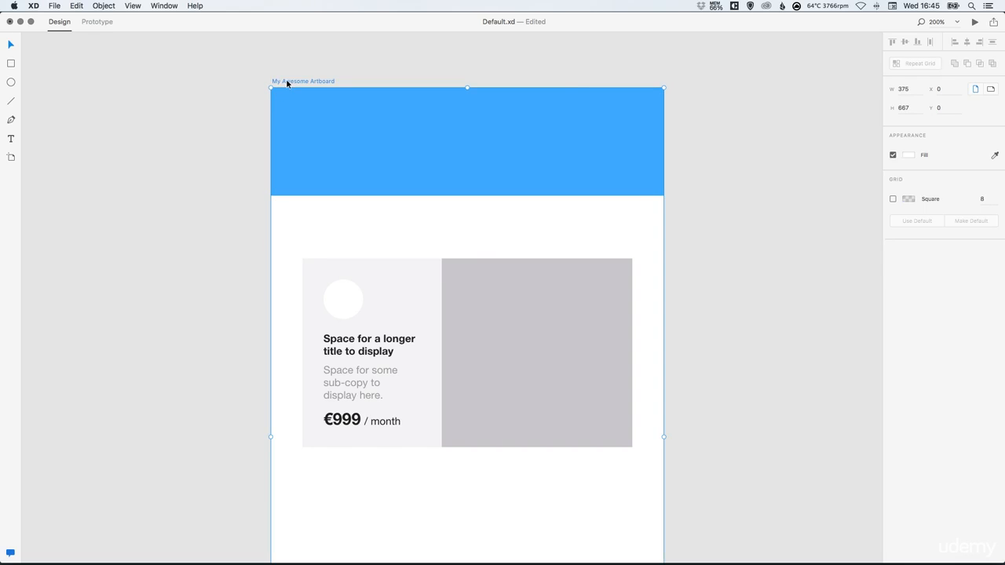
click(909, 157)
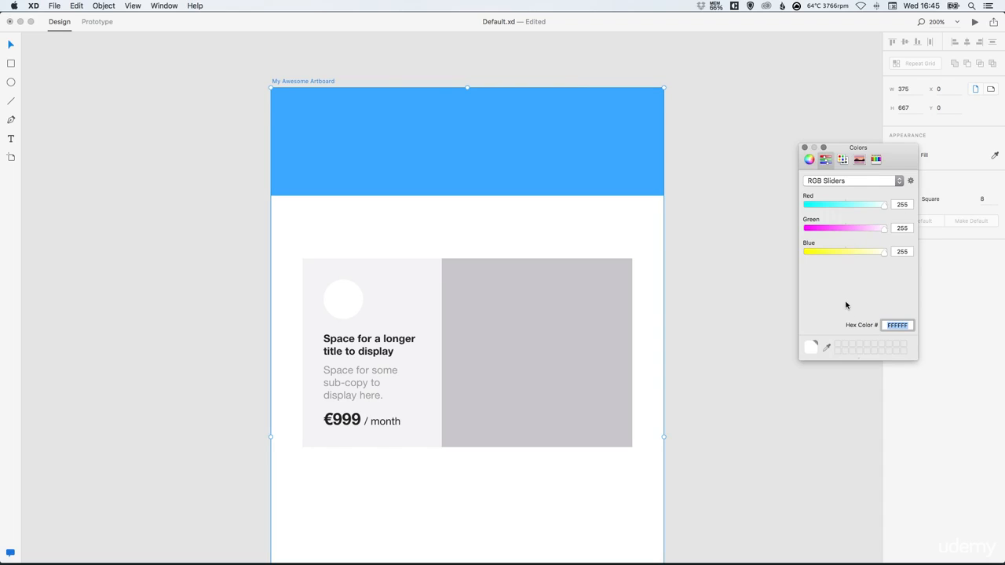
text(ECF2F3)
key(Return)
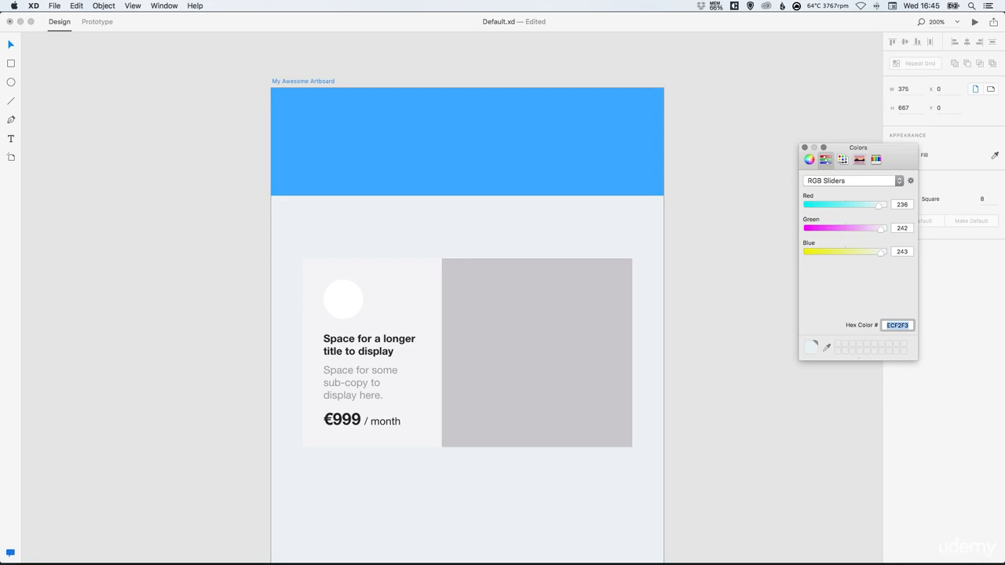
click(804, 147)
Fill the card's circle with the grey sampled from the large image placeholder beside it
scroll(702, 184, down, 4)
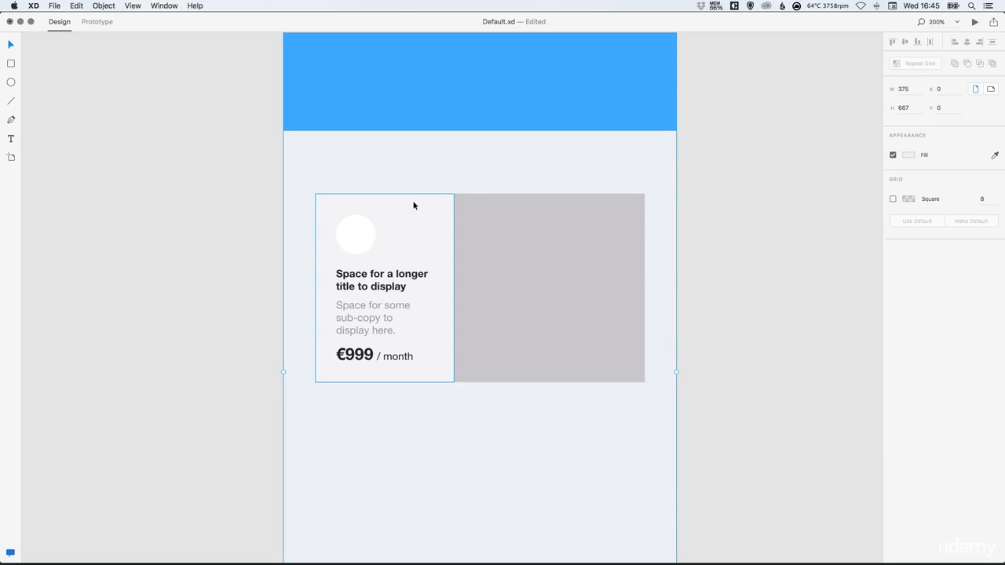
key(super+equal)
scroll(393, 144, left, 1)
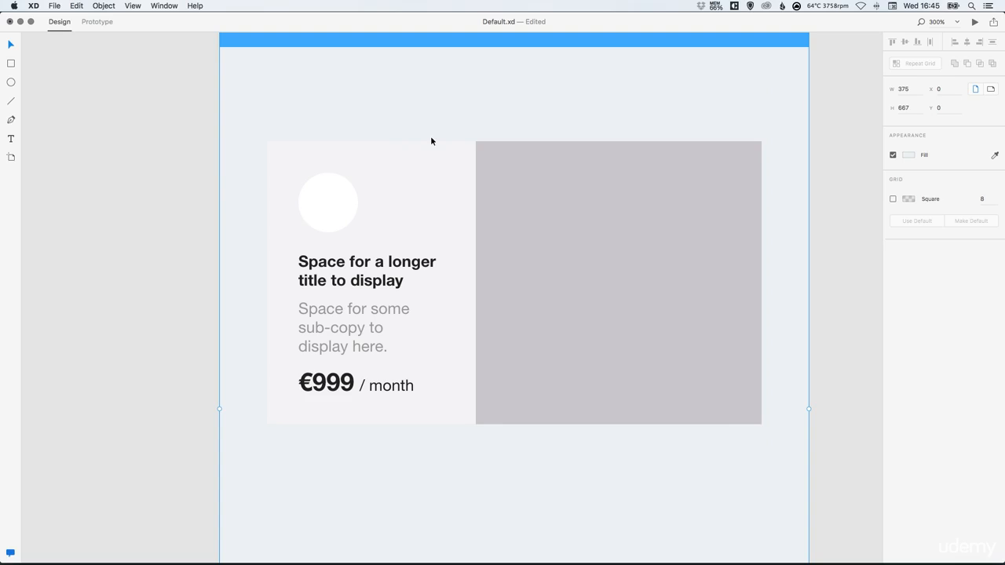
click(329, 202)
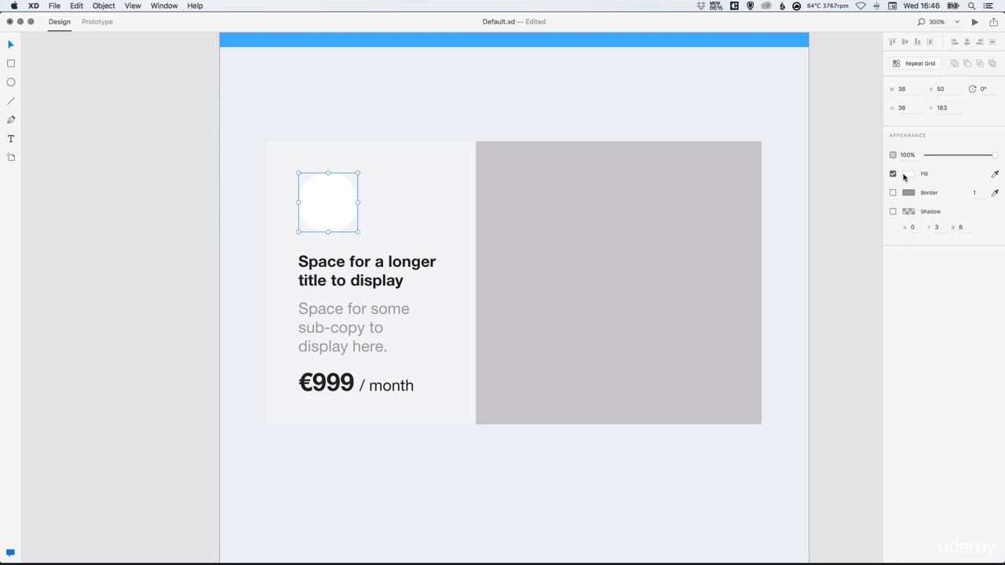
click(994, 174)
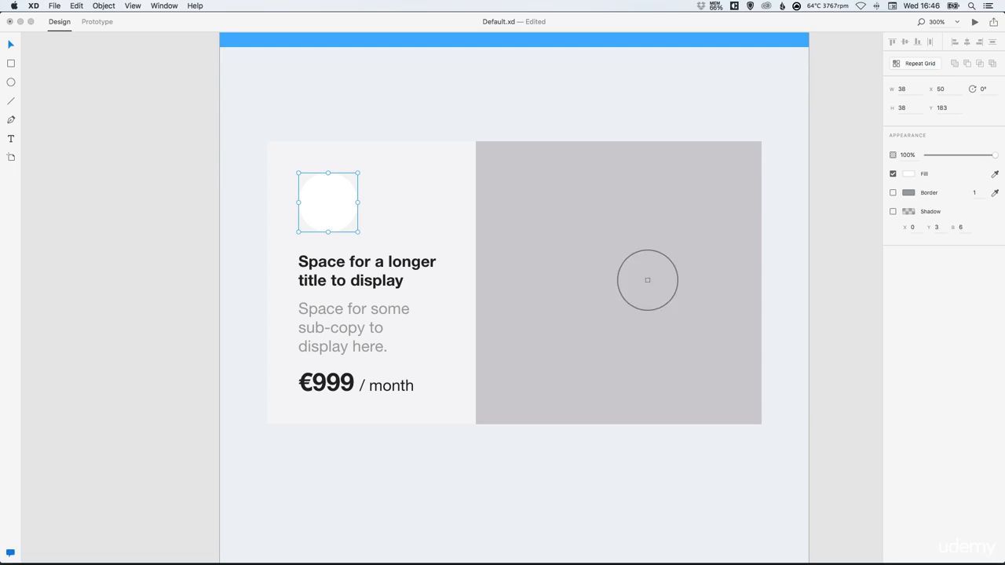
click(615, 279)
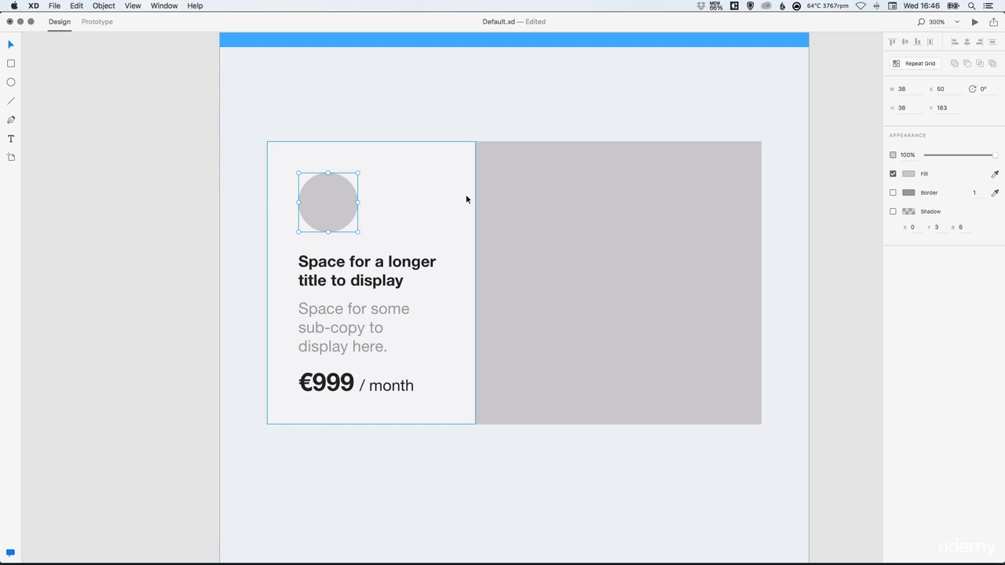
Change the fill of the card's text panel background to white, FFFFFF, and deselect it
click(415, 195)
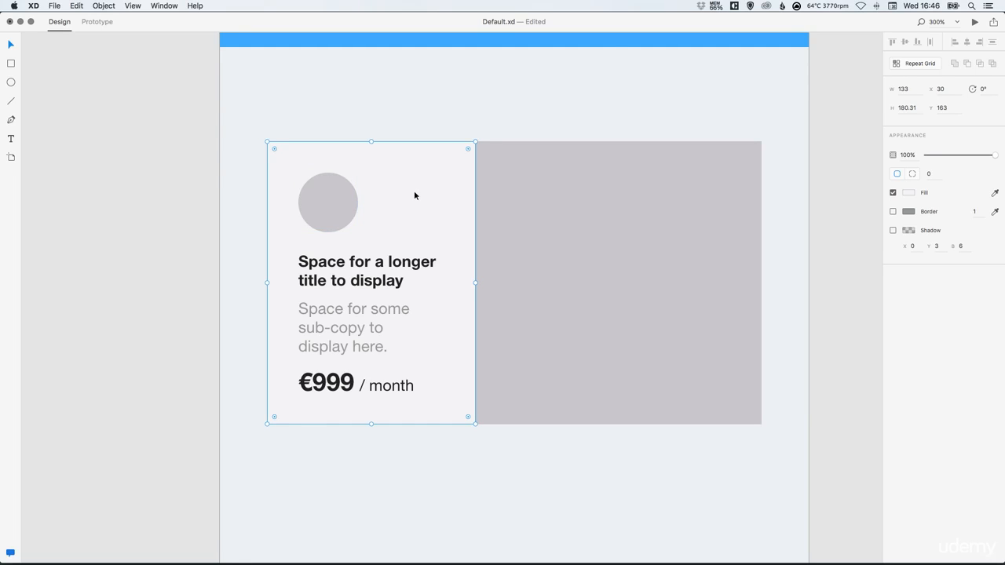
click(908, 194)
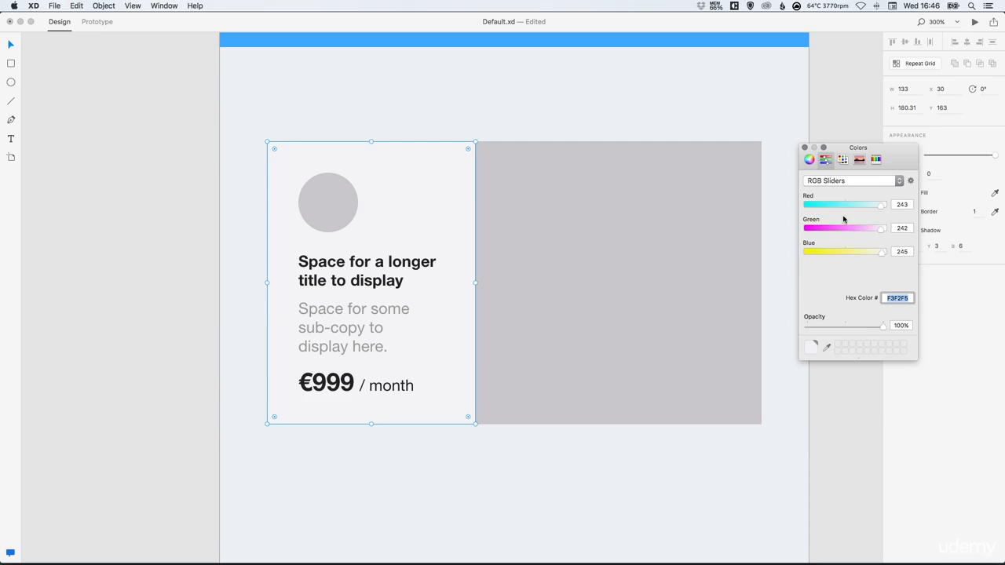
drag(879, 208, 885, 251)
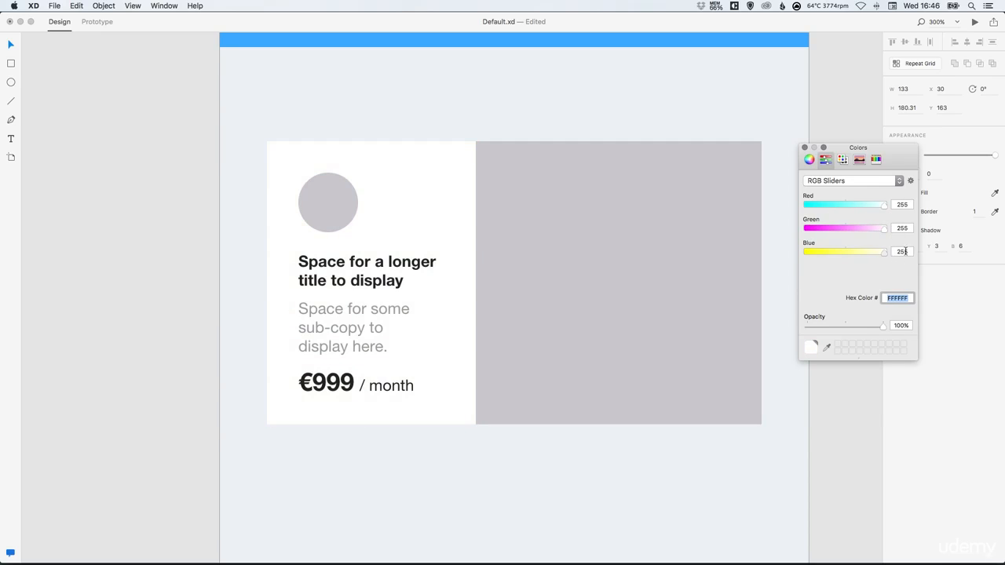
click(804, 148)
click(843, 142)
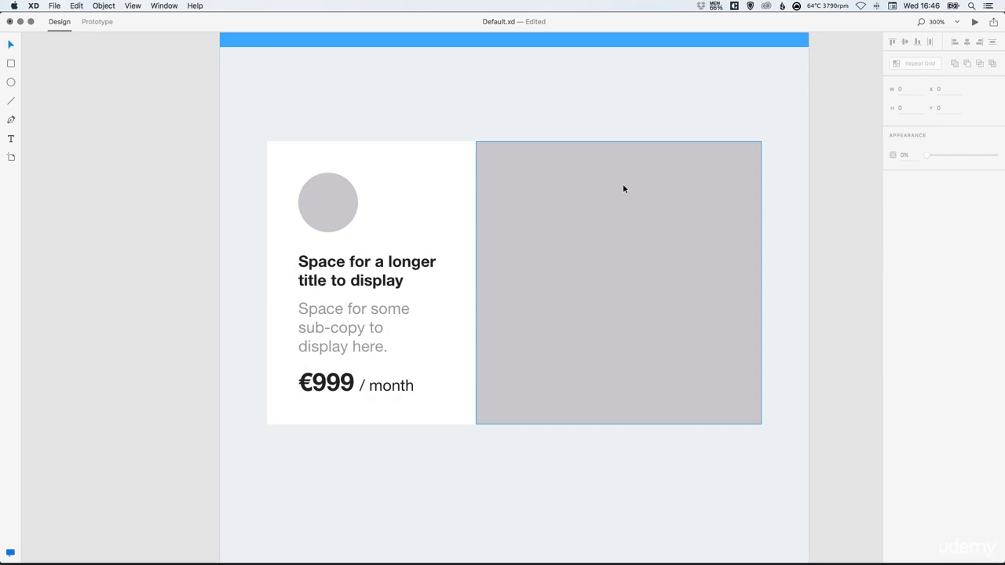
Add a drop shadow to the card's white text panel with Y offset 0 and blur 20
drag(607, 276, 610, 178)
drag(560, 222, 525, 197)
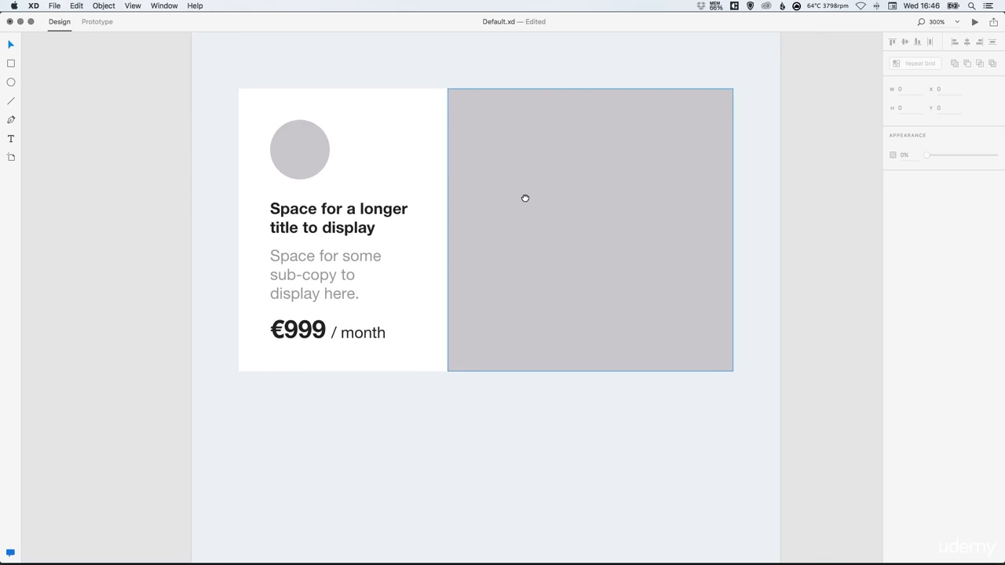
click(400, 155)
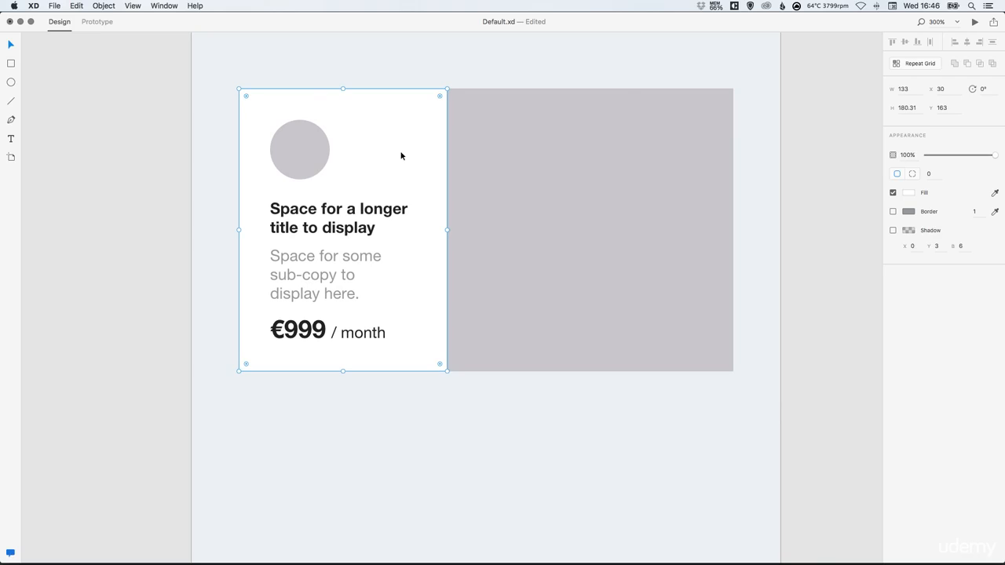
click(892, 231)
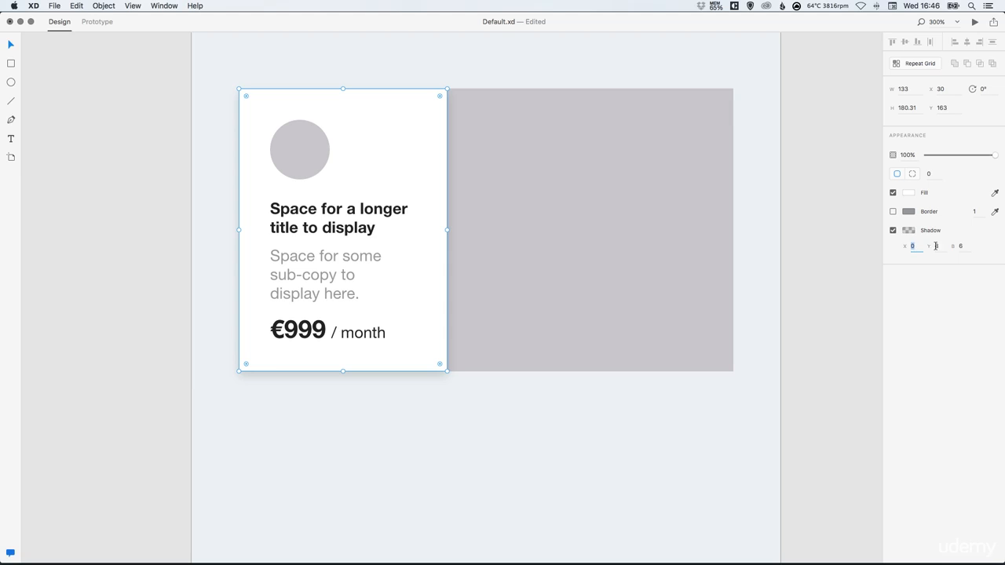
click(912, 246)
key(Tab)
text(0)
key(Tab)
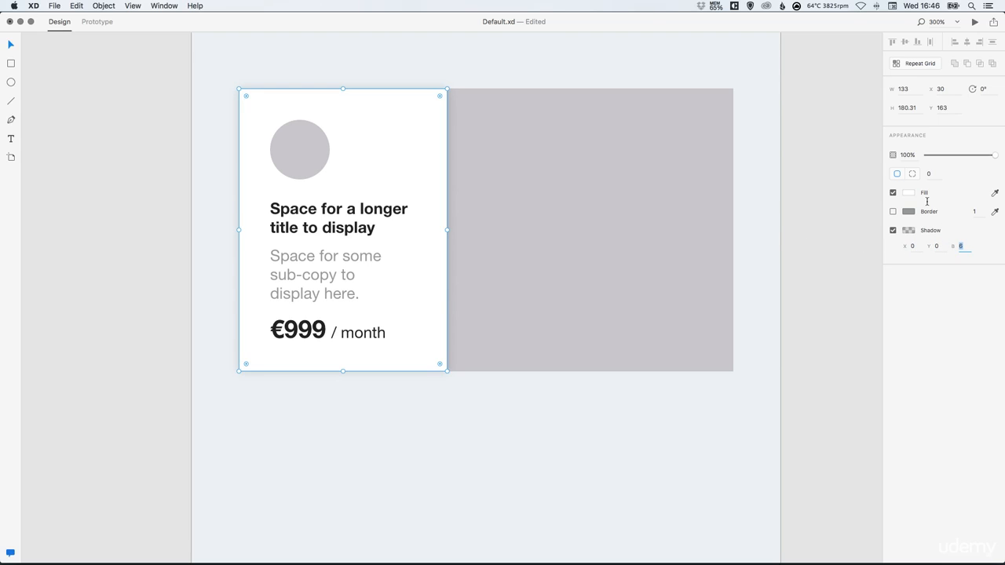
key(Return)
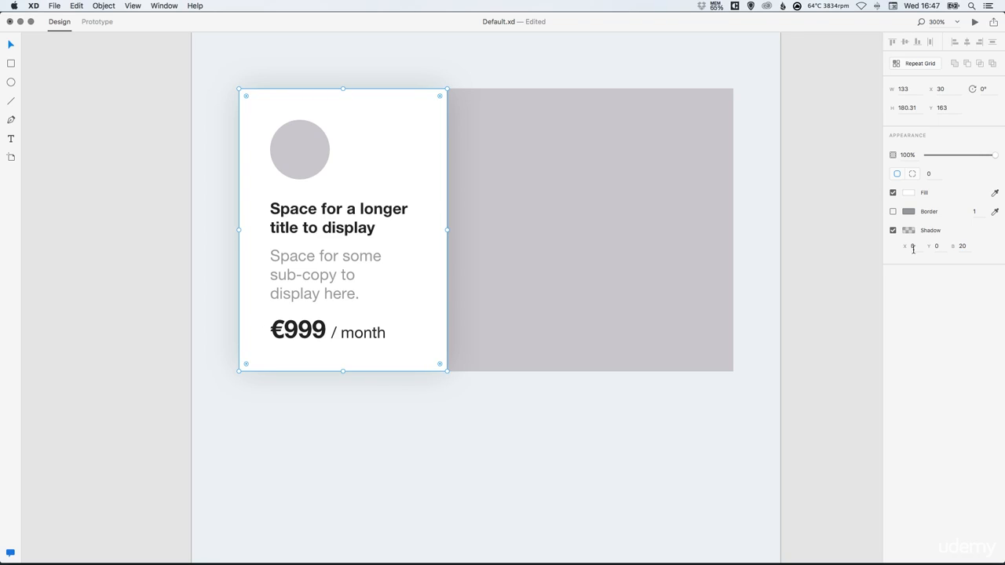
Try shadow Y offsets of 10 and 30 on the white text panel
click(942, 246)
text(10)
key(Return)
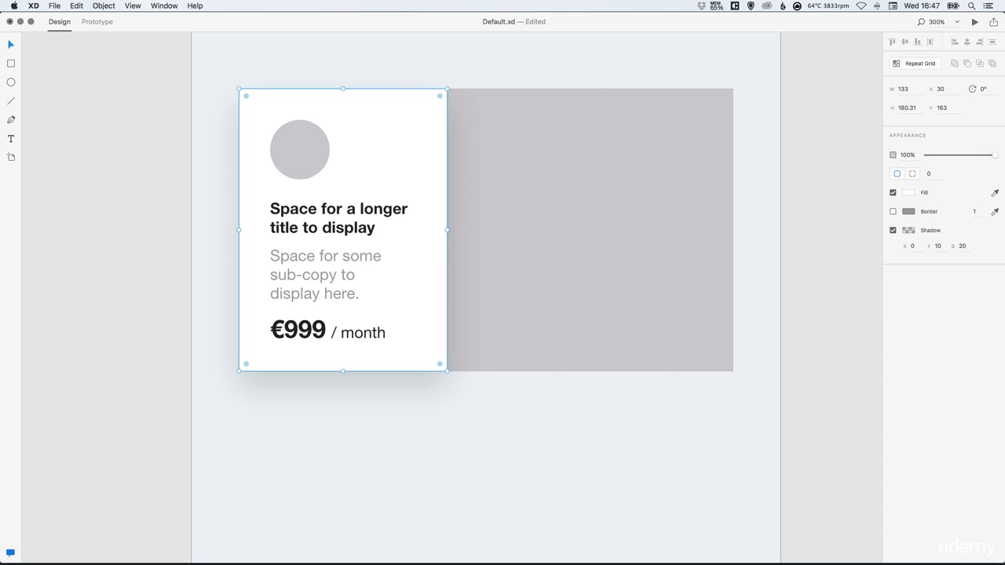
click(941, 245)
text(30)
key(Return)
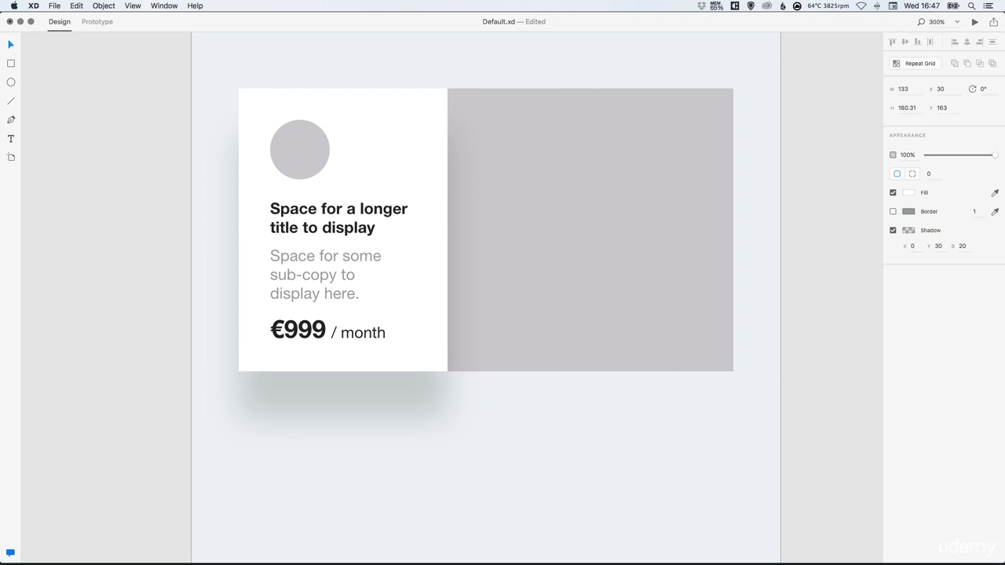
Set the blur of the white text panel's shadow to 5
click(965, 246)
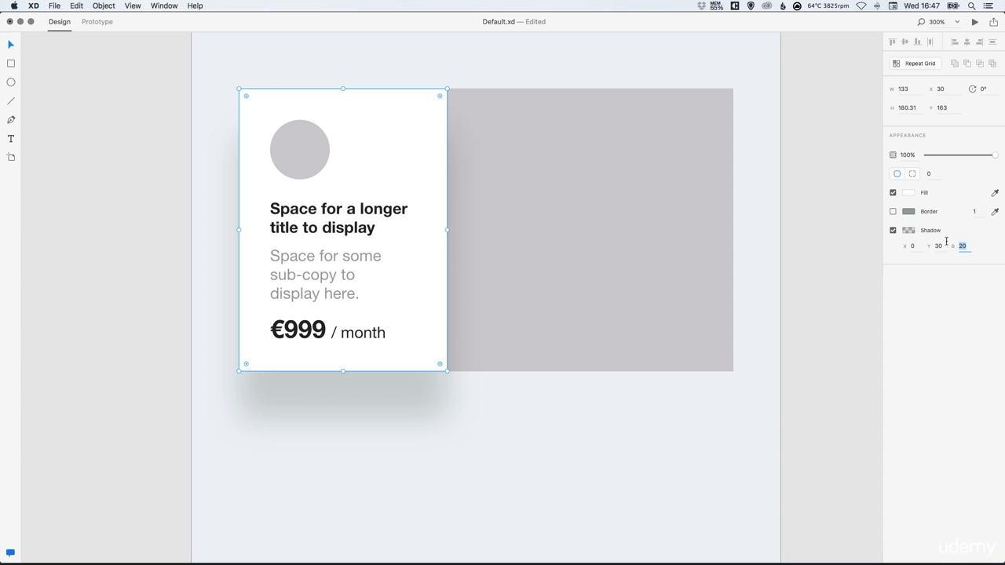
text(5)
key(Return)
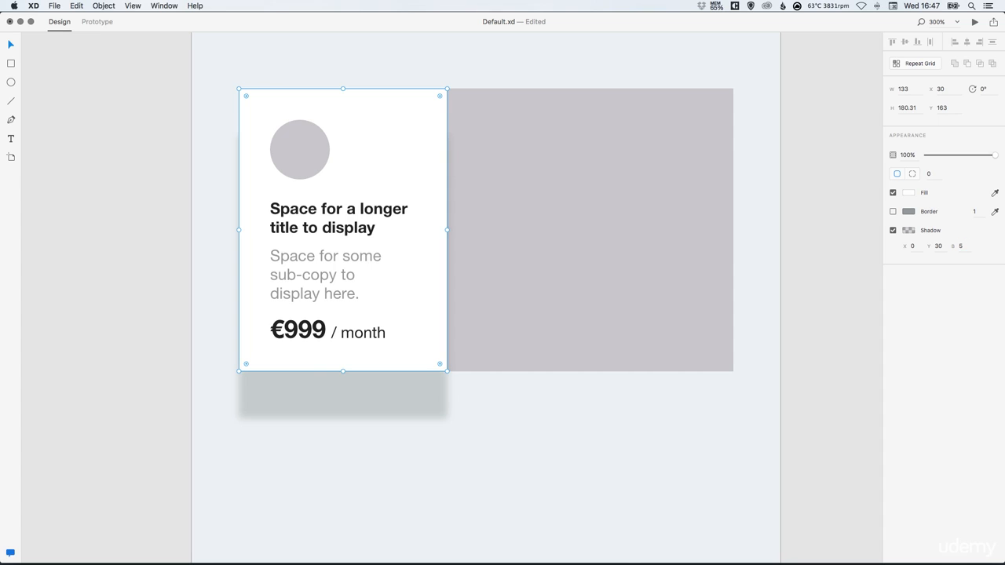
Reset the text panel's shadow Y offset to 0 and raise it to 3
click(917, 246)
key(Tab)
text(0)
key(Return)
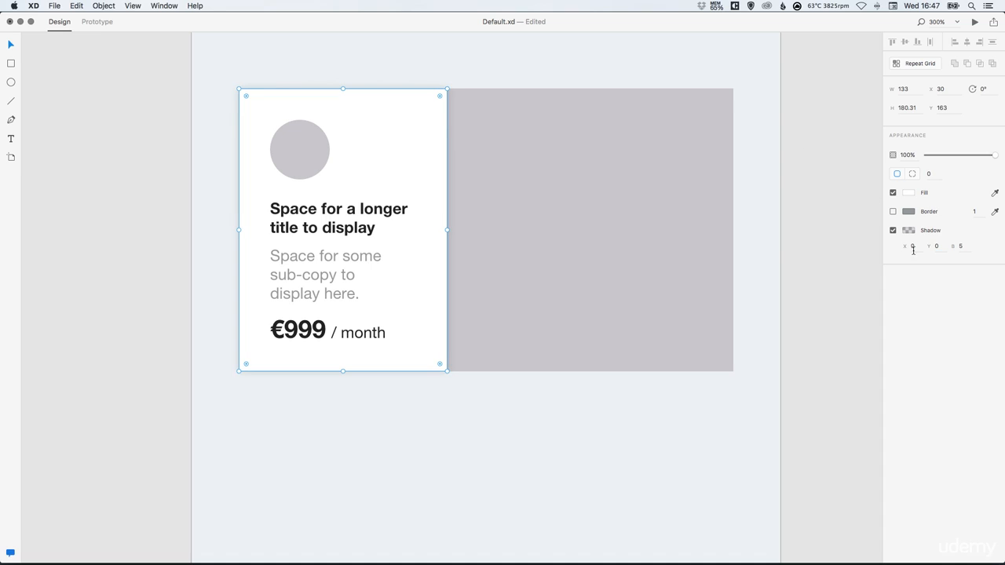
click(938, 246)
text(3)
key(Return)
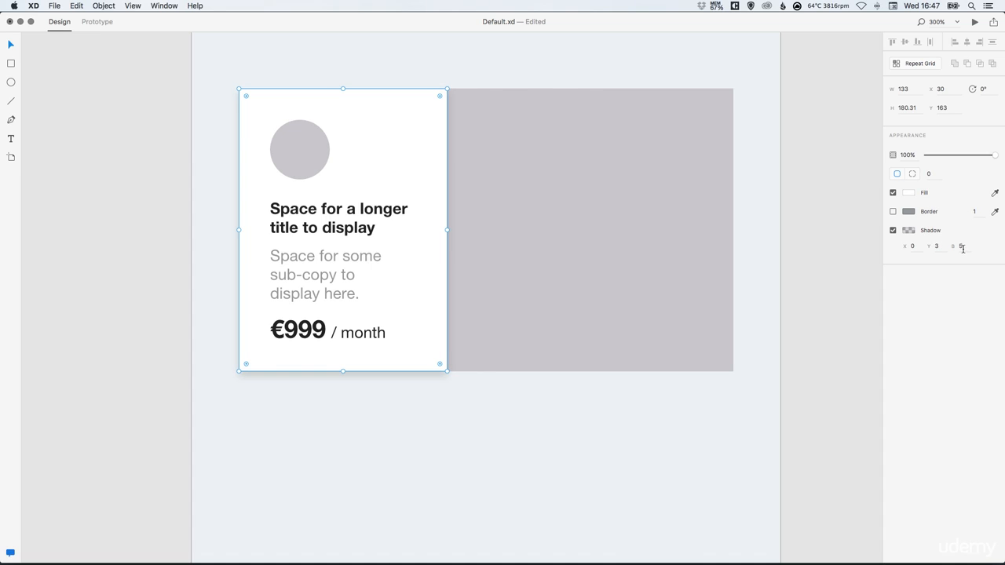
Set the blur of the white text panel's shadow to 6
click(960, 245)
text(6)
key(Return)
Try the text panel's shadow colour at 100% opacity, reduce it to 10%, and deselect the panel
click(908, 231)
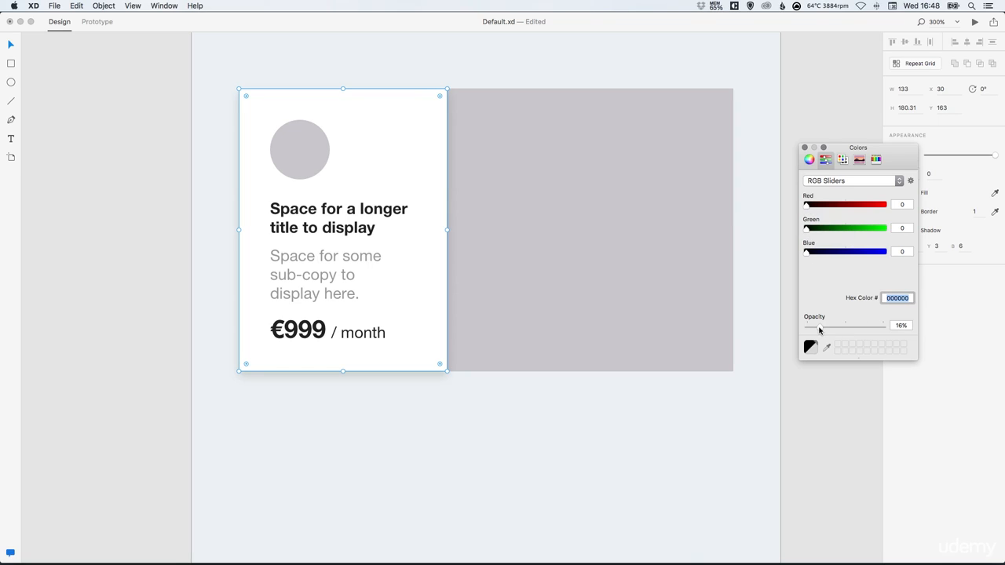
drag(820, 329, 923, 317)
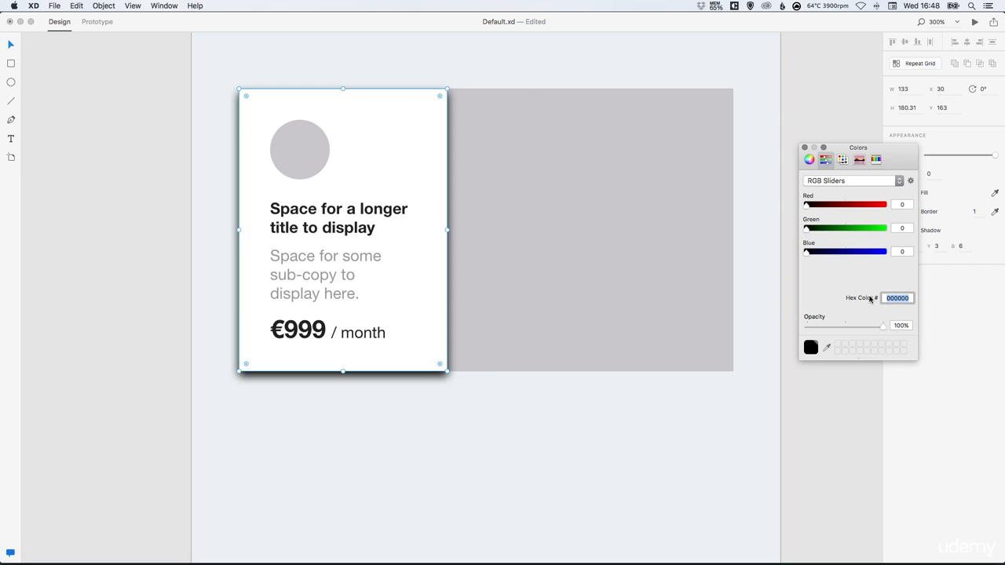
drag(844, 326, 815, 327)
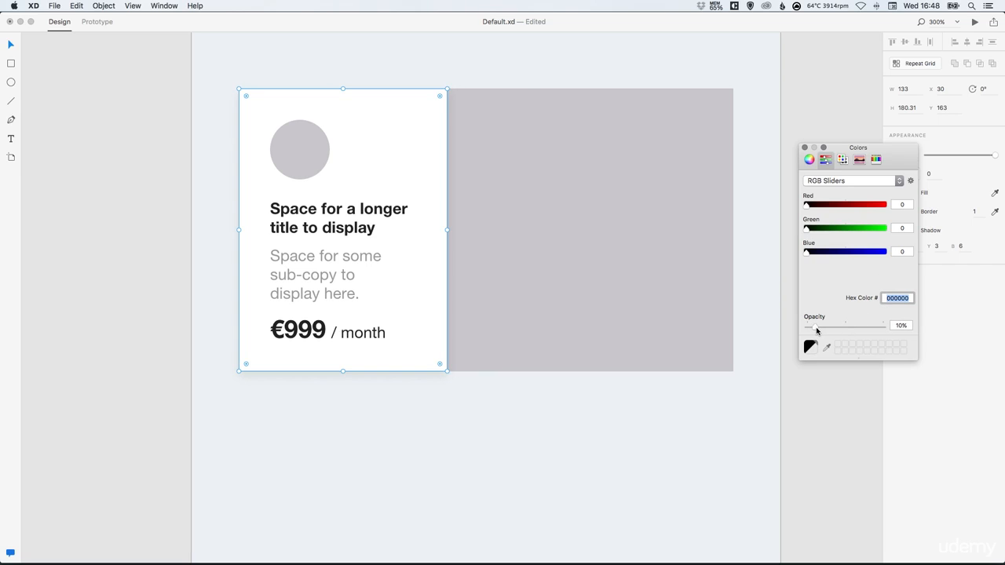
click(804, 149)
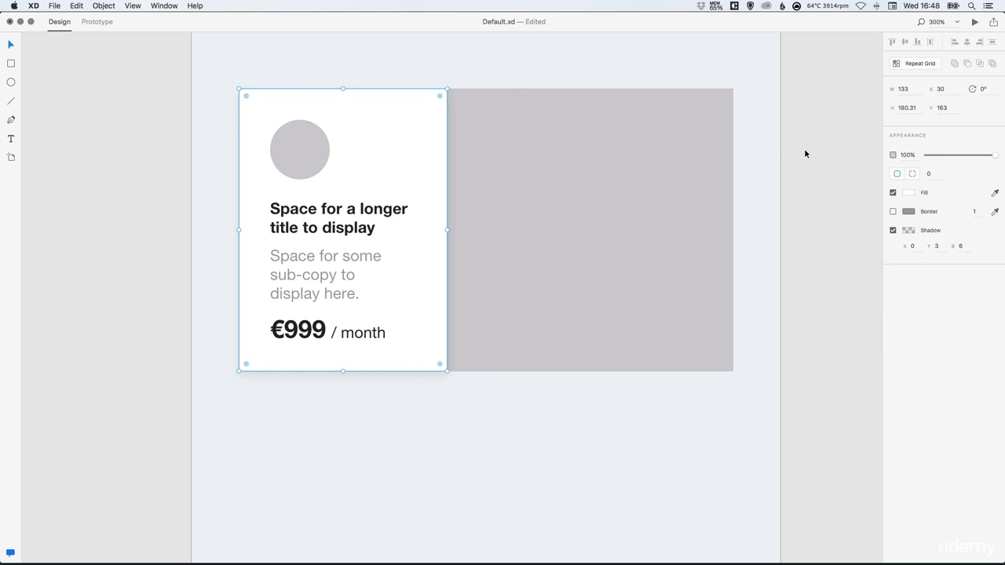
click(818, 155)
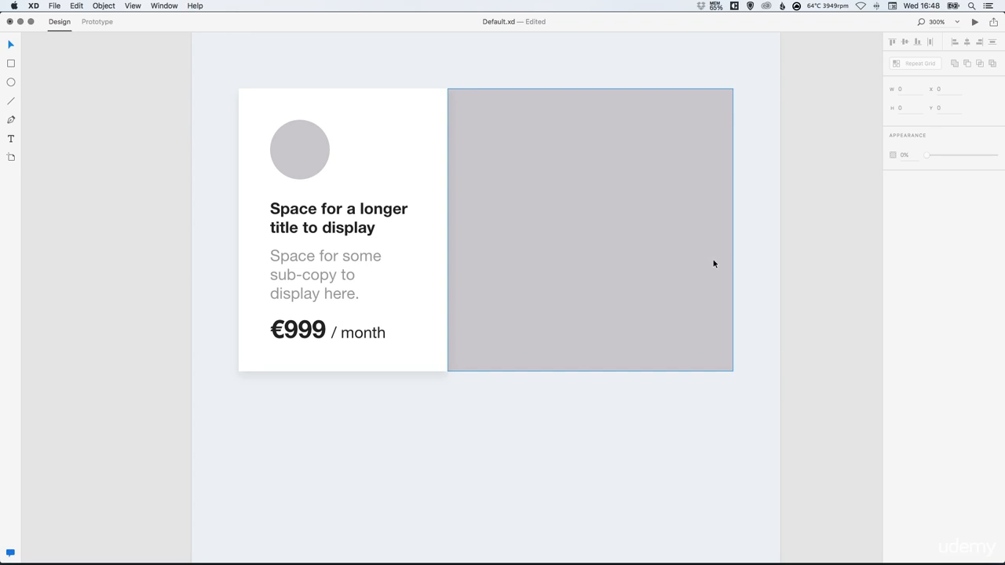
Widen the white panel to 315 so it spans the whole card, and send it backward behind the grey image block
click(425, 108)
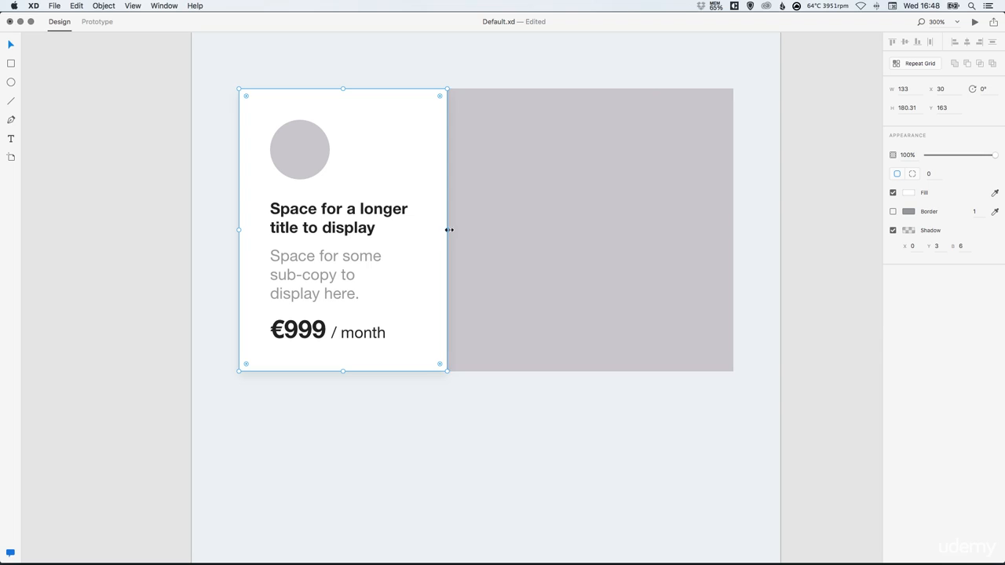
drag(448, 229, 733, 217)
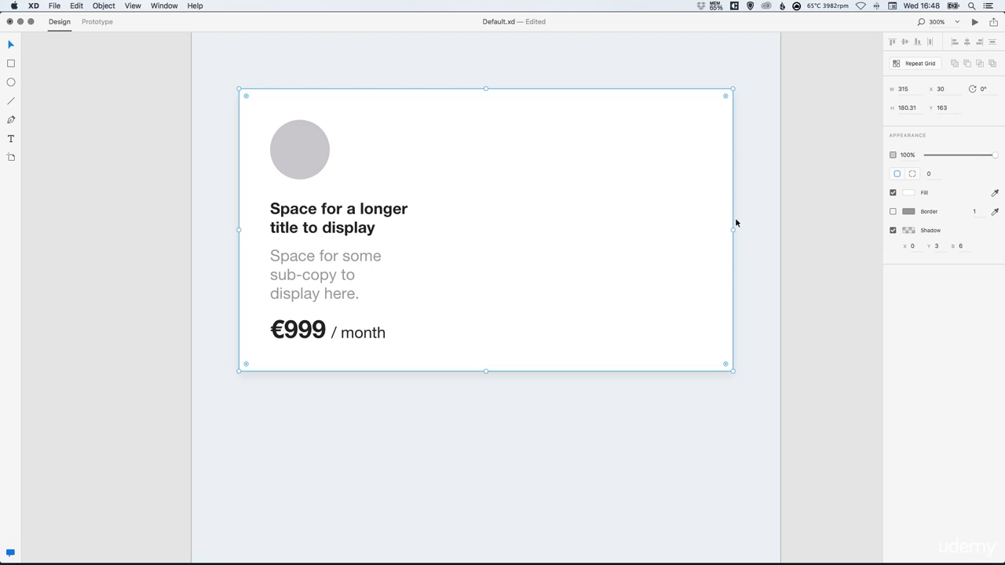
click(104, 5)
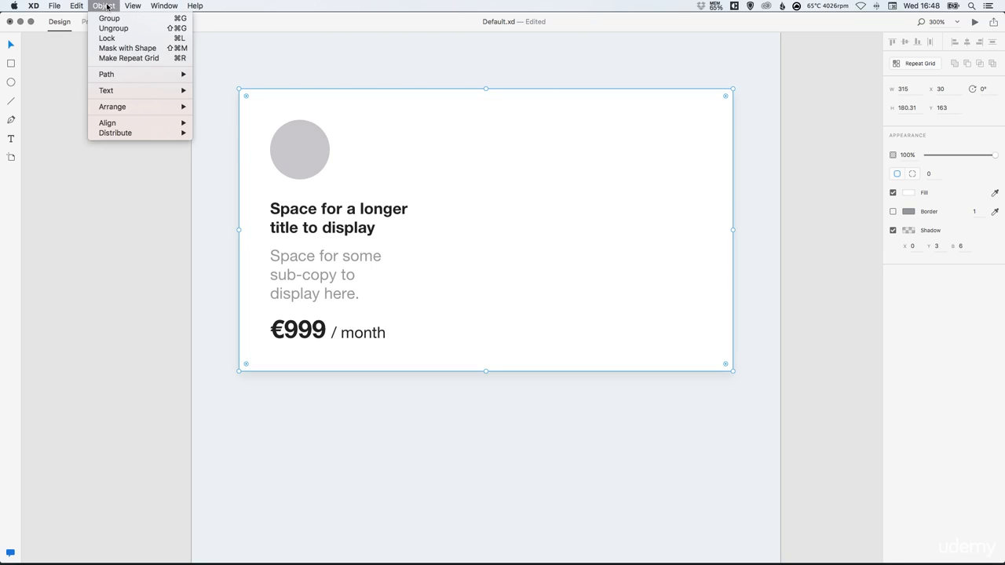
mouse_move(154, 107)
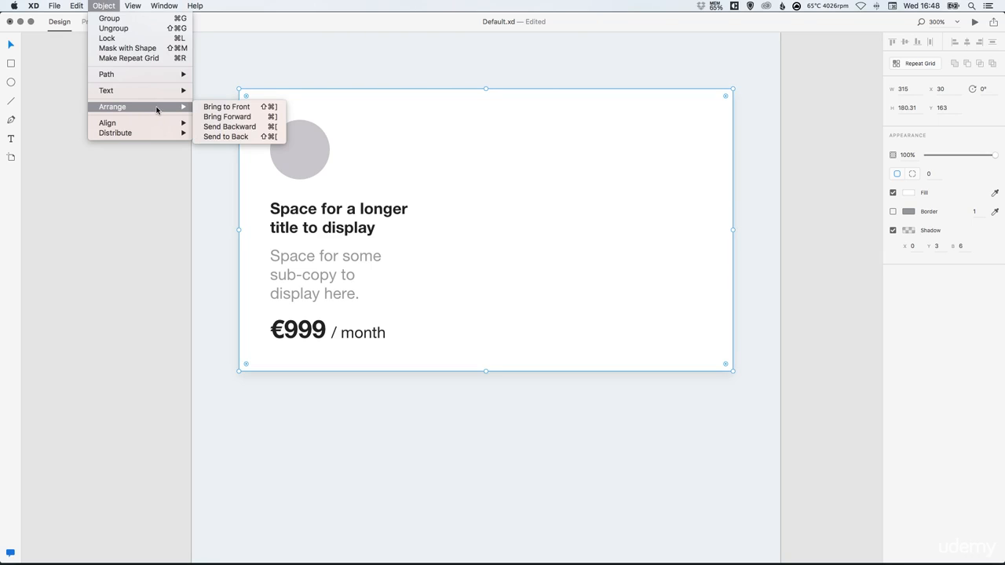
click(253, 129)
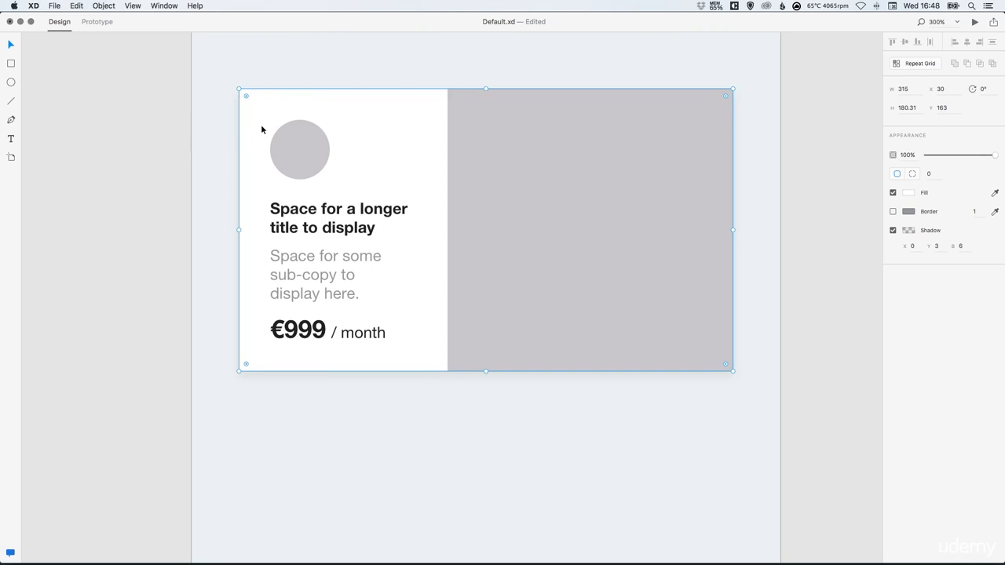
click(152, 135)
scroll(393, 271, up, 2)
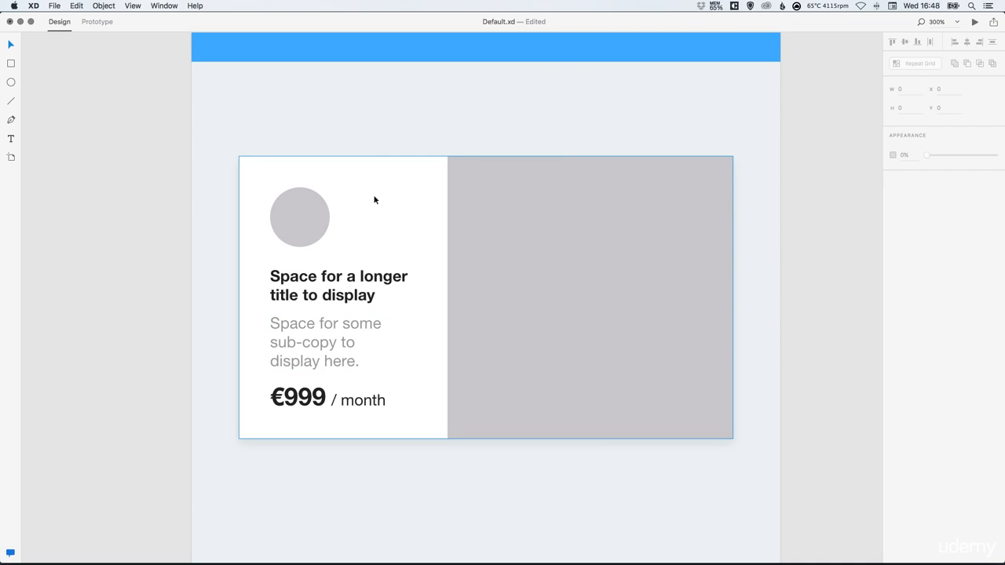
key(super+1)
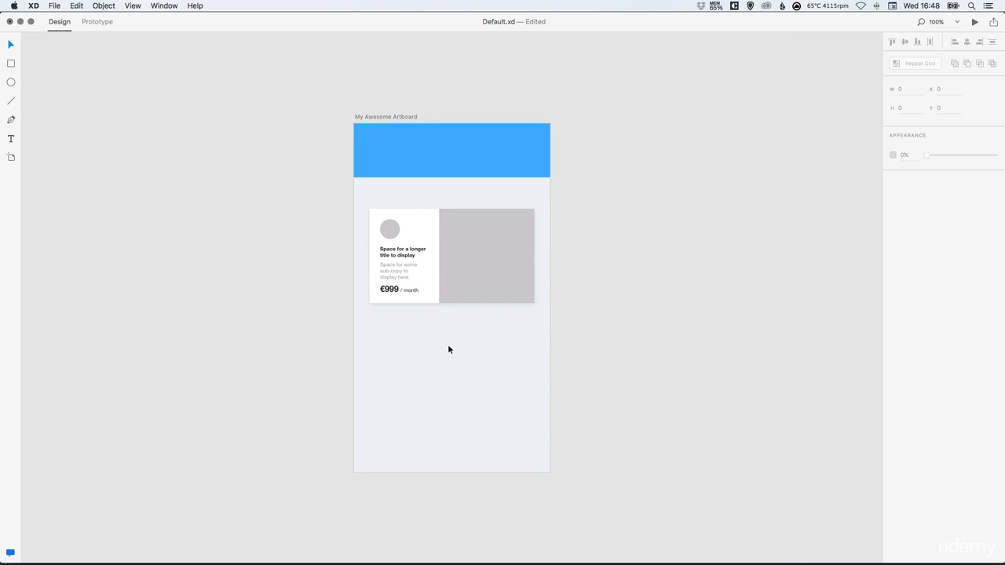